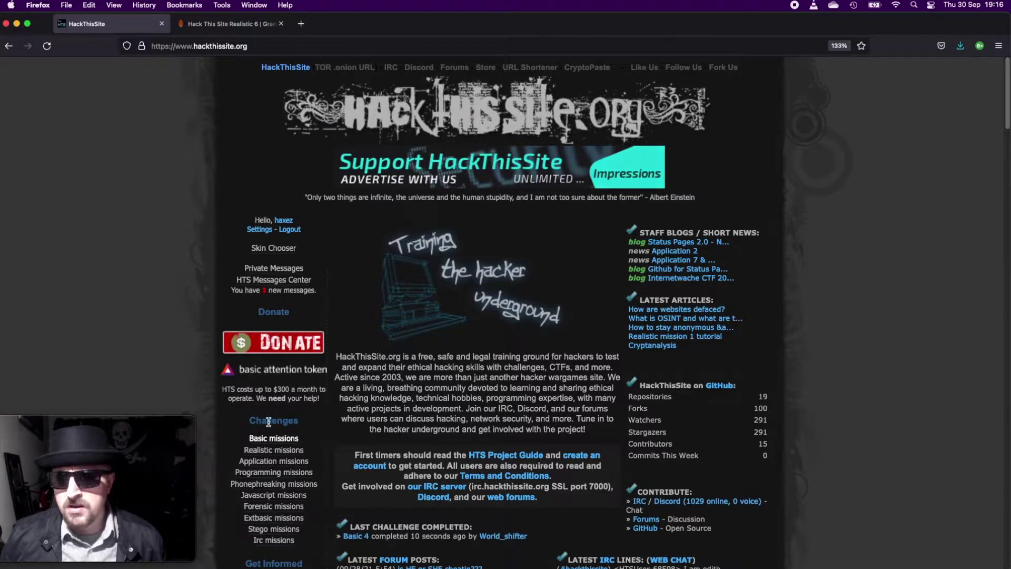
- Open the ToxiCo Industrial Chemicals mission from the Realistic missions list
left_click(281, 452)
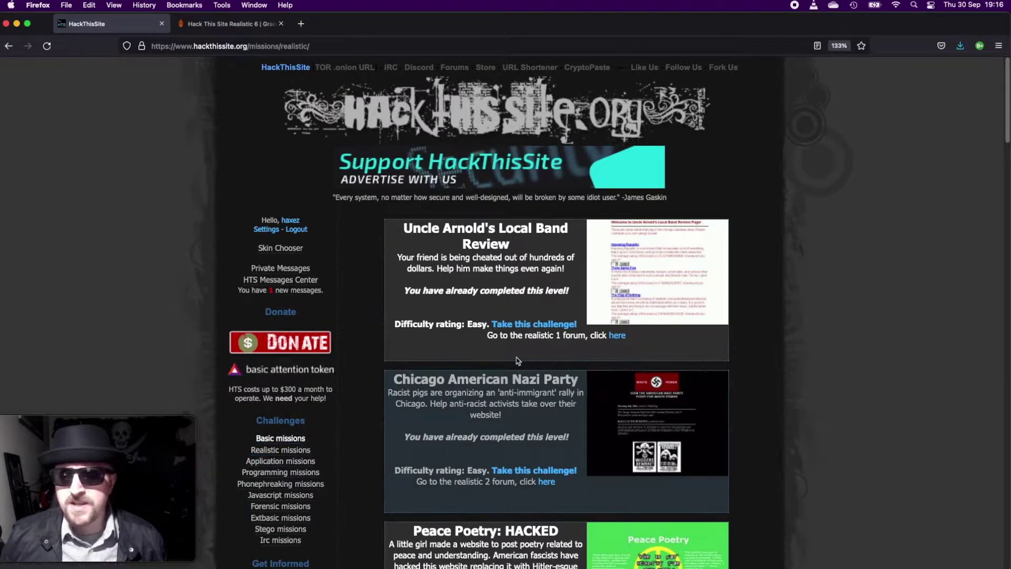
scroll(508, 363, "down", 5)
scroll(517, 360, "down", 6)
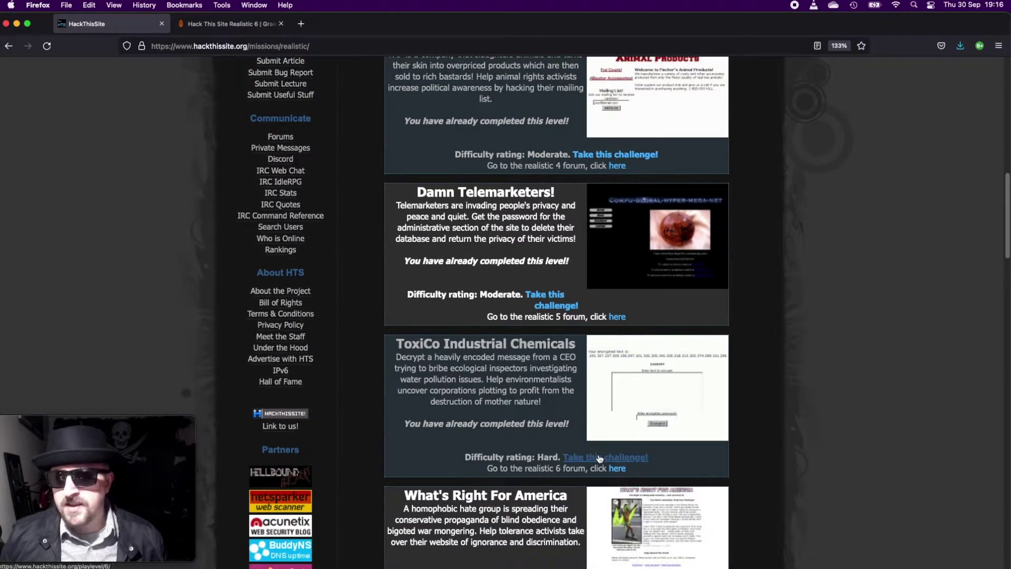
left_click(601, 458)
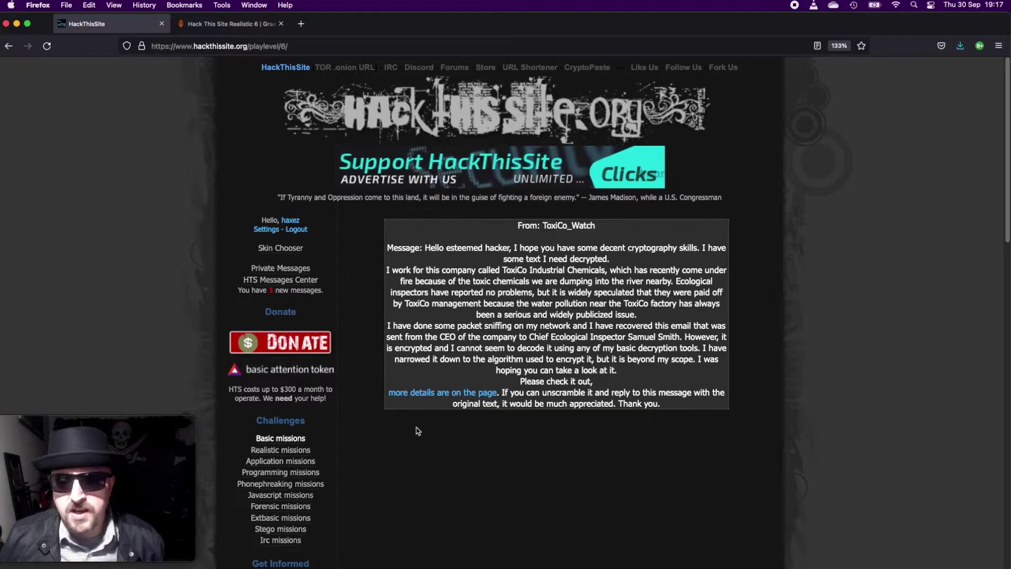
- Open the encrypted document page and select its entire XECryption number list
left_click(425, 393)
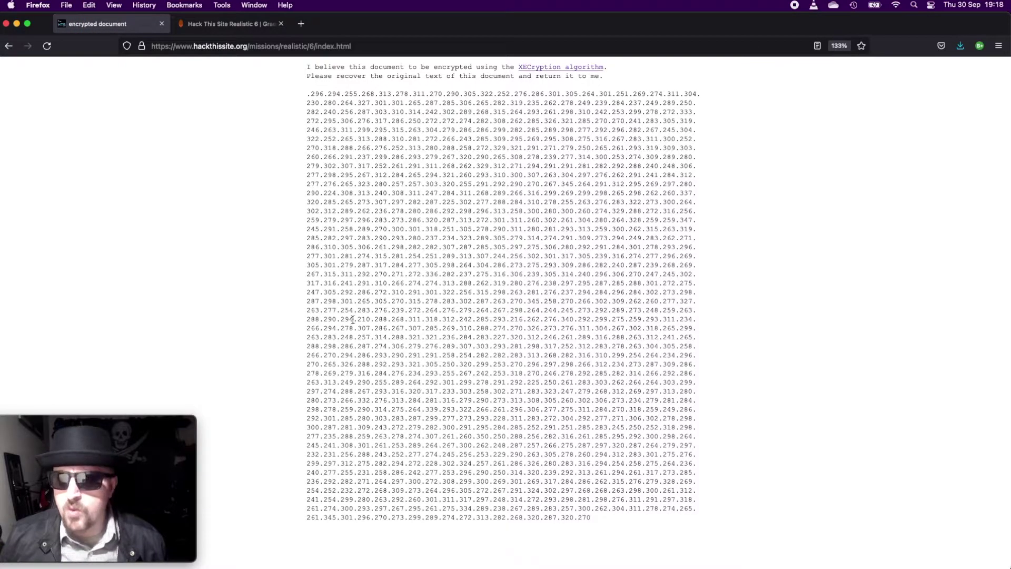
left_click_drag(305, 73, 678, 557)
left_click(562, 352)
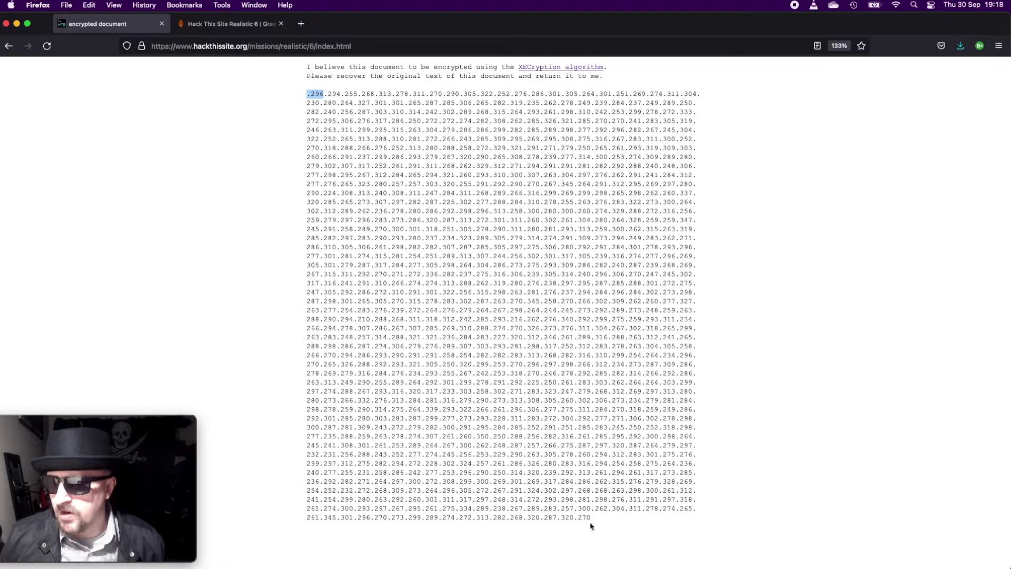
left_click_drag(591, 521, 287, 96)
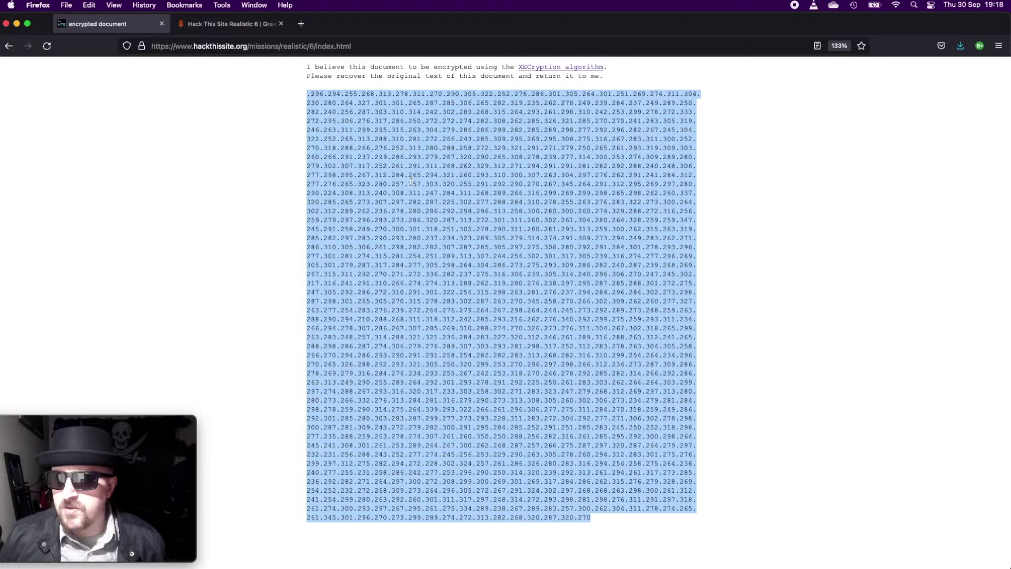
left_click(554, 69)
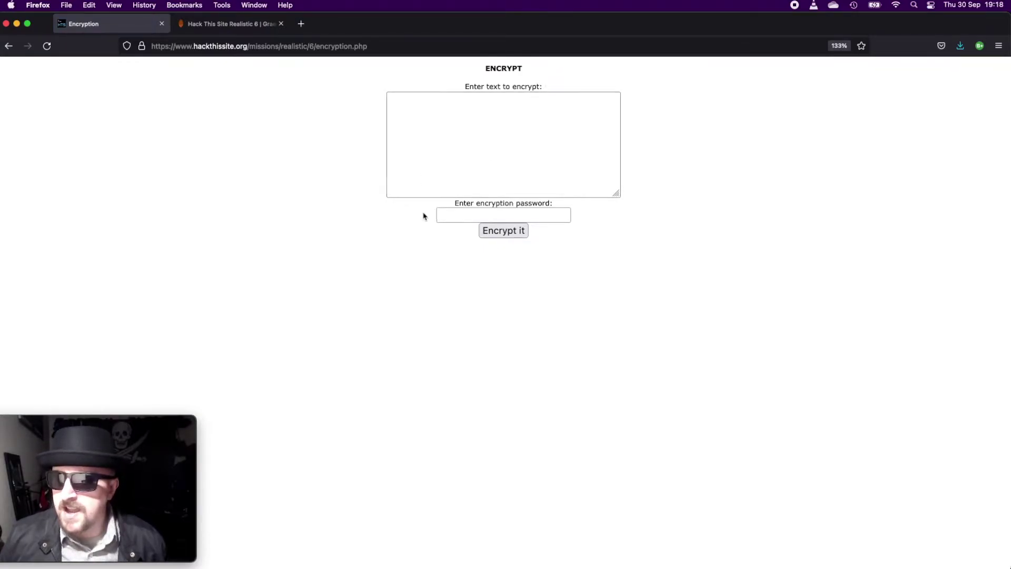
- Encrypt the letter 'a' with no password and highlight the result .14.36.47
left_click(424, 130)
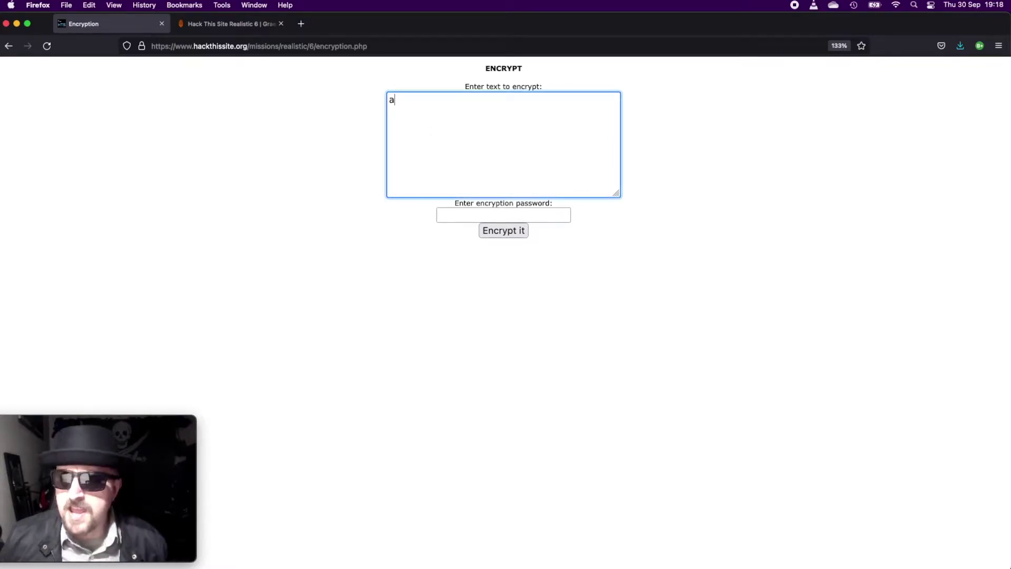
left_click(494, 232)
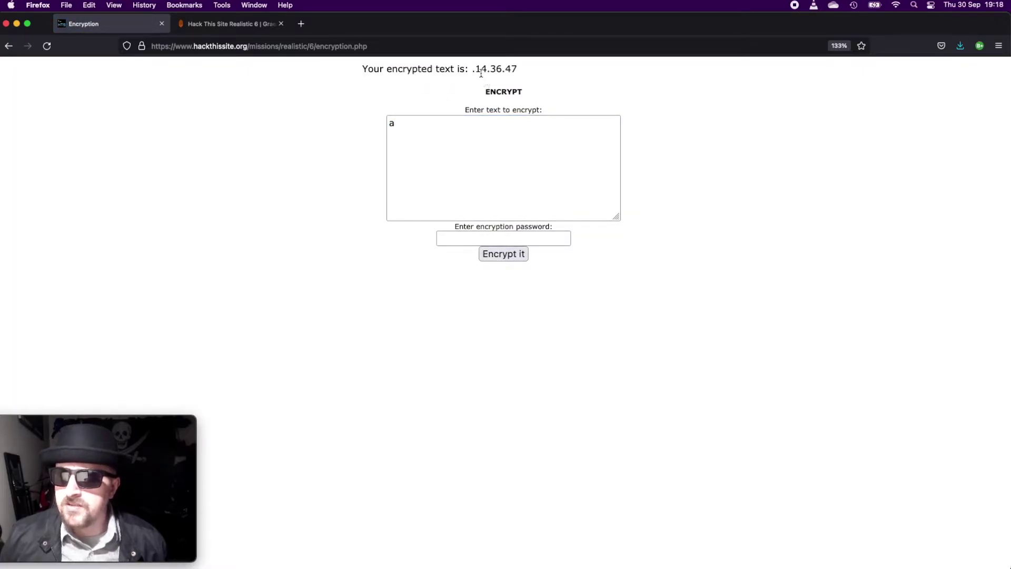
left_click_drag(478, 70, 542, 70)
left_click(487, 70)
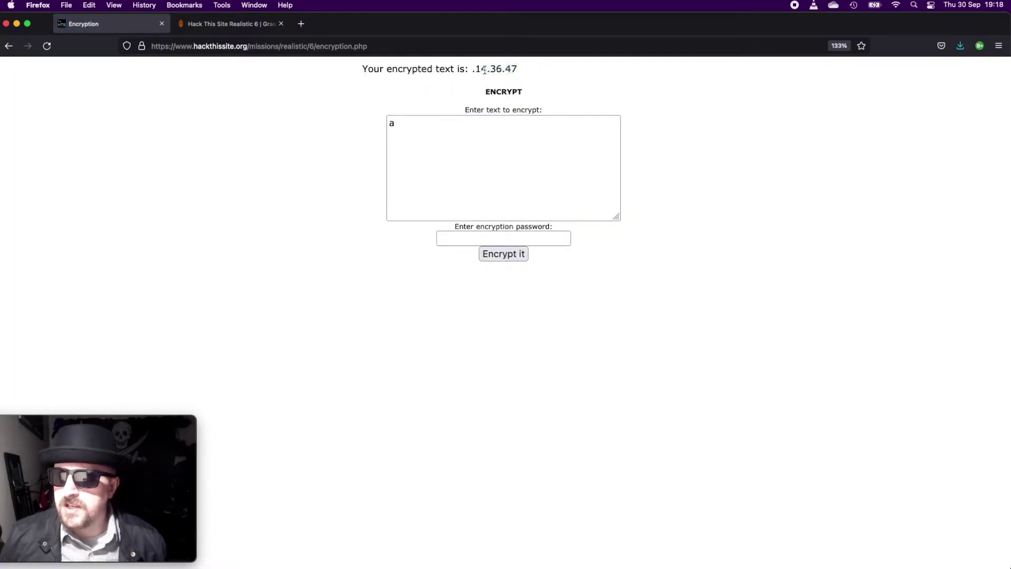
left_click_drag(482, 70, 526, 68)
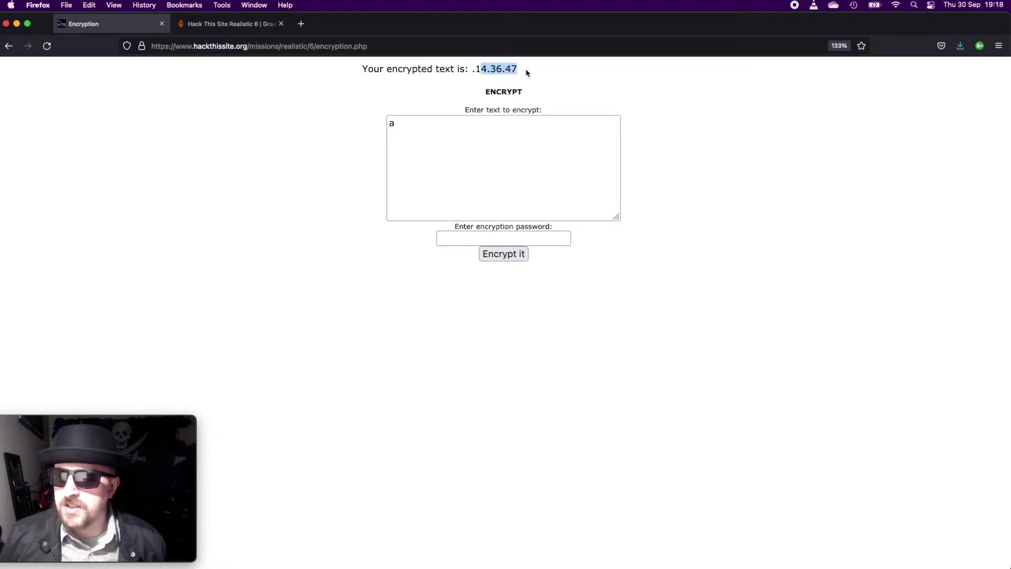
- Search for 'asci table' in a new tab and open the RapidTables ASCII table
left_click(308, 33)
type("asci")
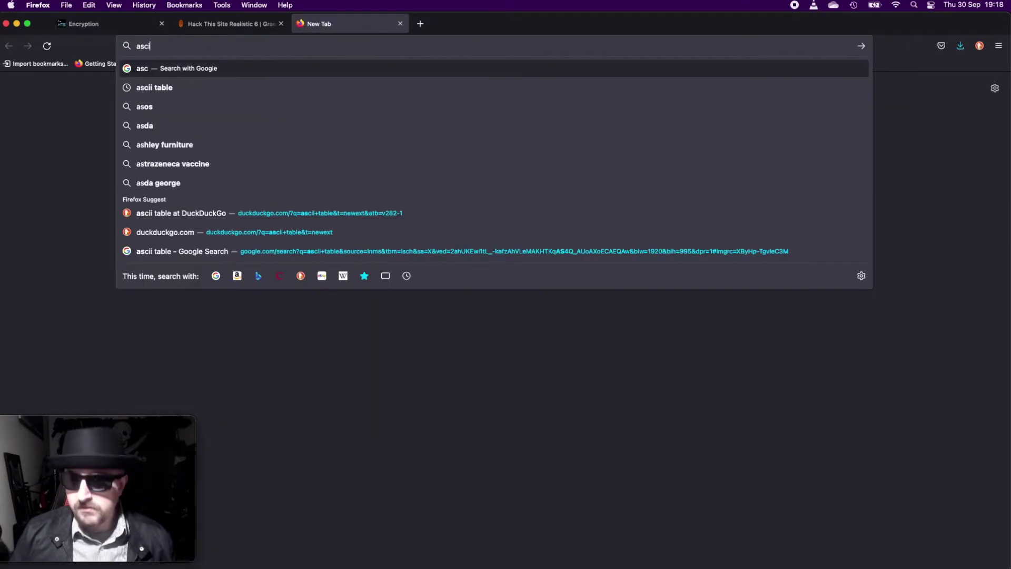
type(" table")
key("Return")
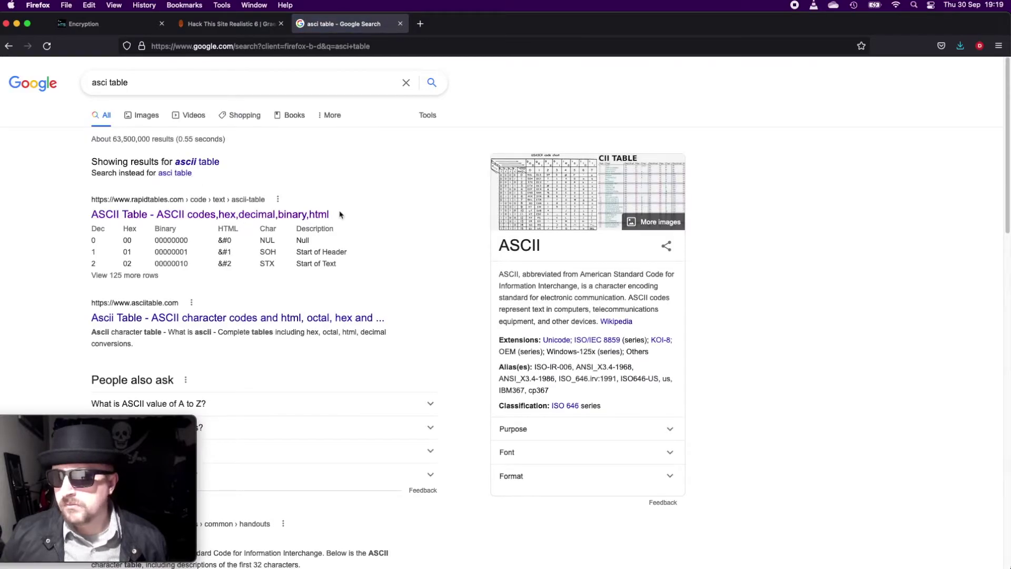
left_click(197, 218)
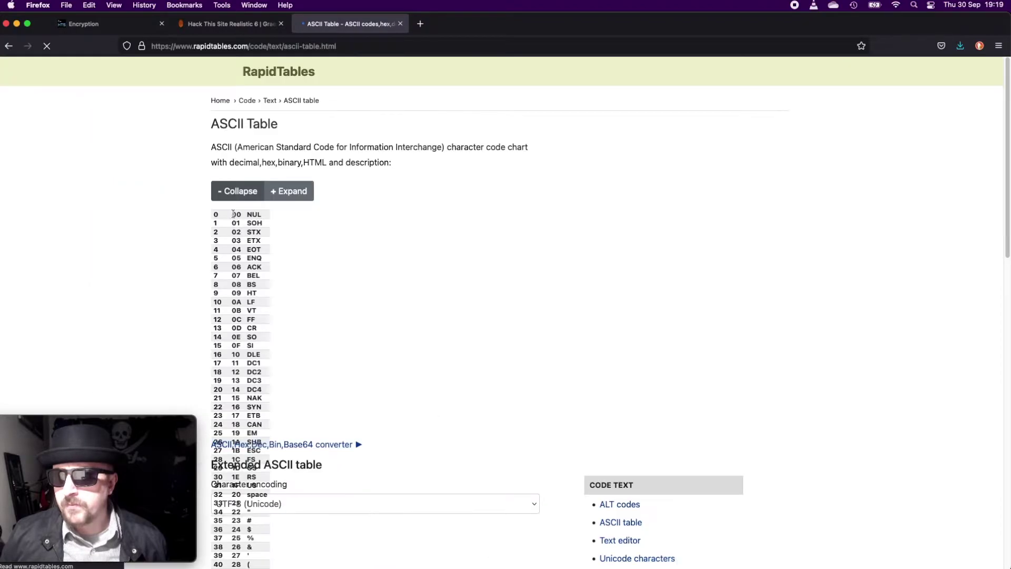
- Find and highlight decimal code 97 for lowercase 'a' in the table
scroll(243, 510, "down", 10)
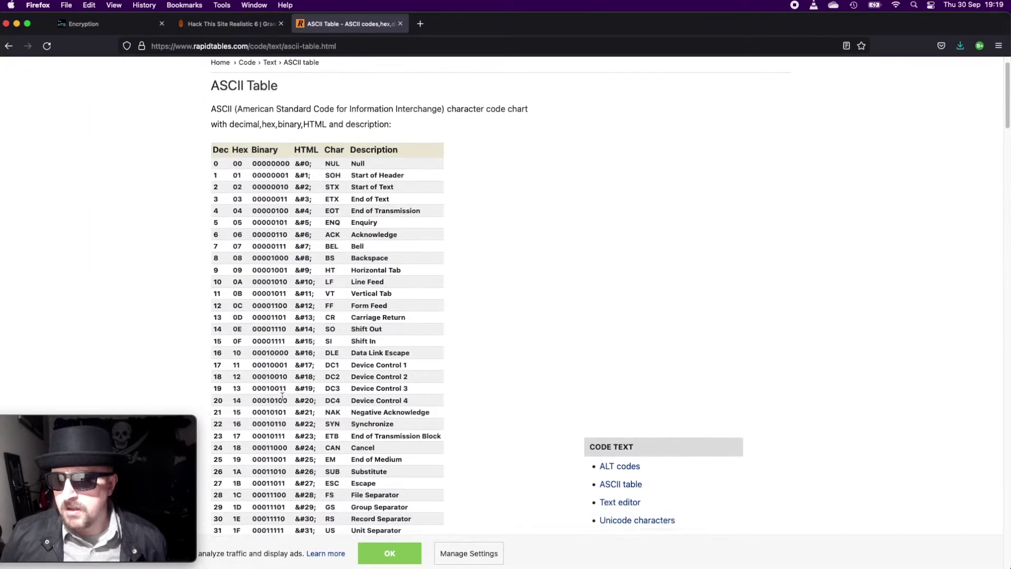
scroll(296, 376, "down", 5)
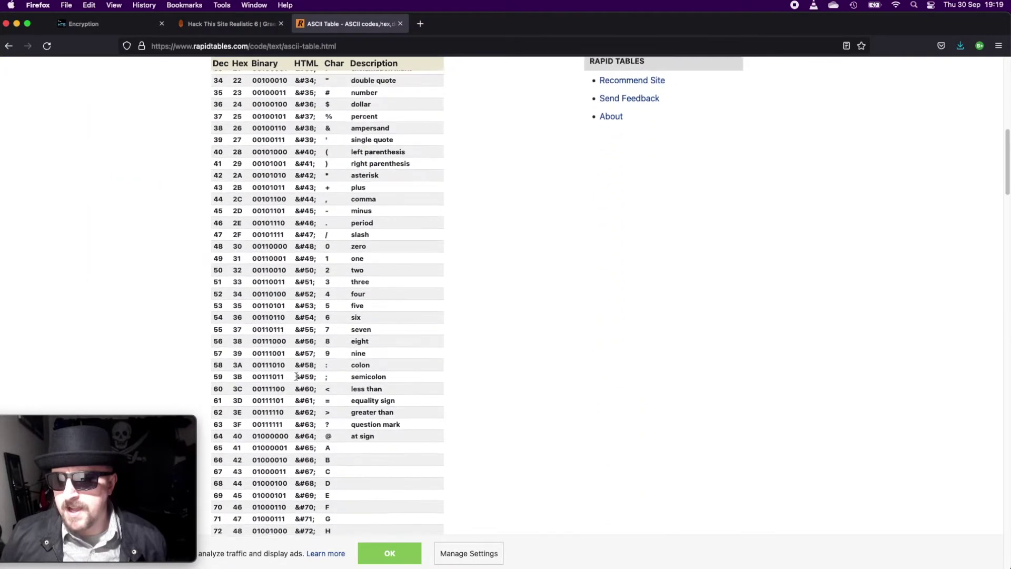
scroll(267, 439, "down", 6)
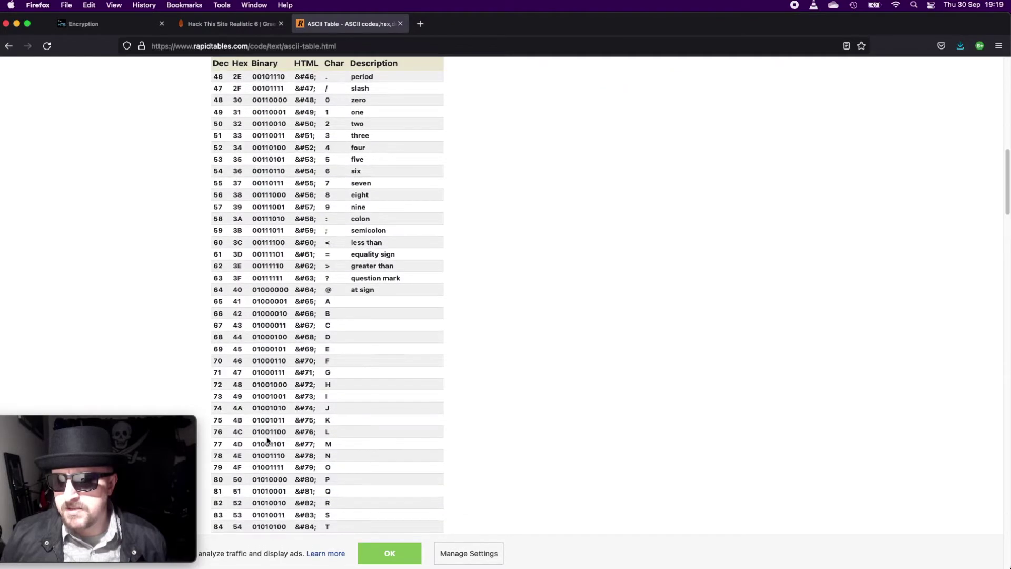
scroll(266, 439, "down", 1)
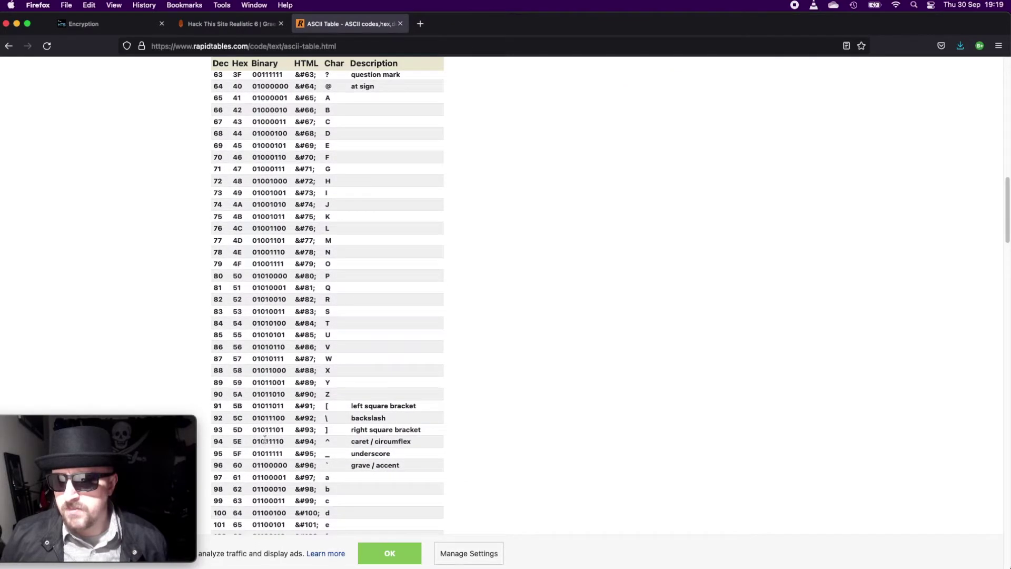
left_click_drag(346, 481, 294, 477)
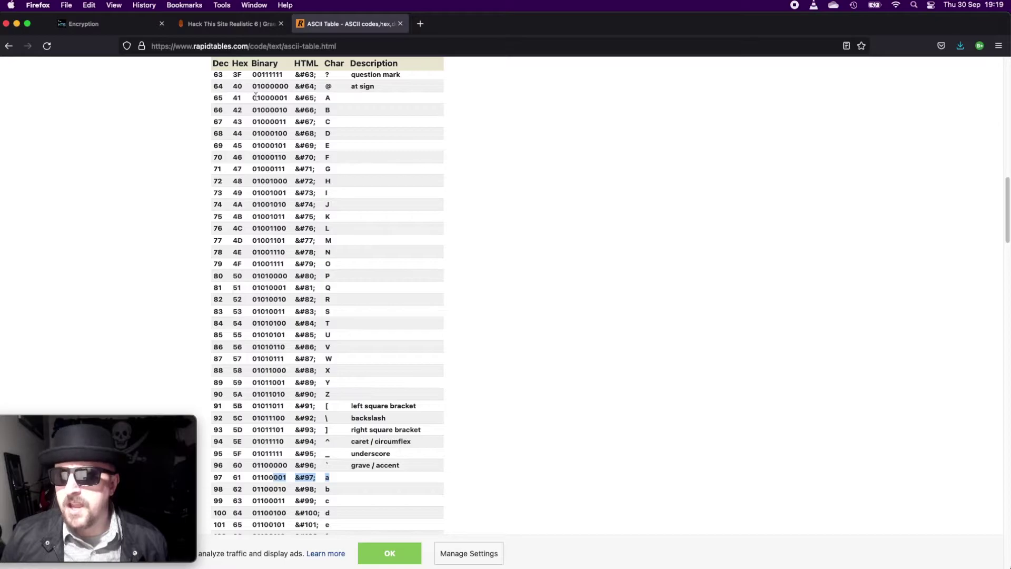
left_click(126, 24)
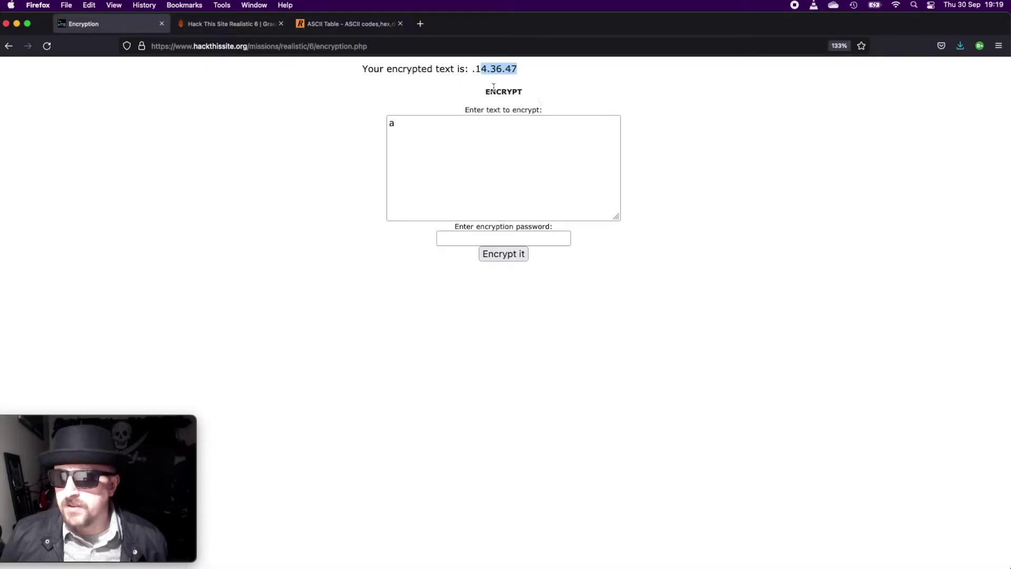
- Re-encrypt the letter 'a' and select the new result .86.87.21
left_click(501, 157)
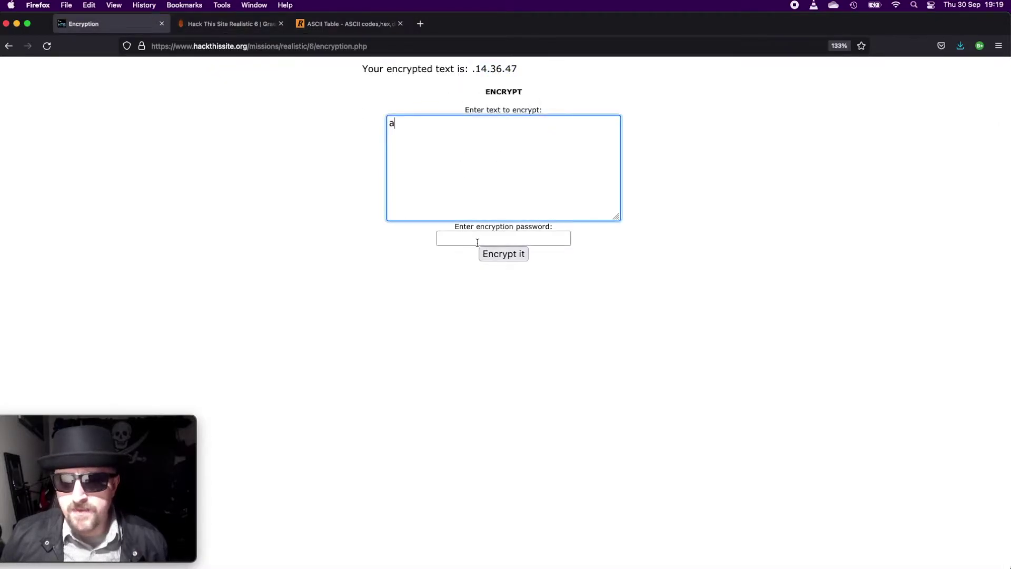
left_click(477, 243)
type("a")
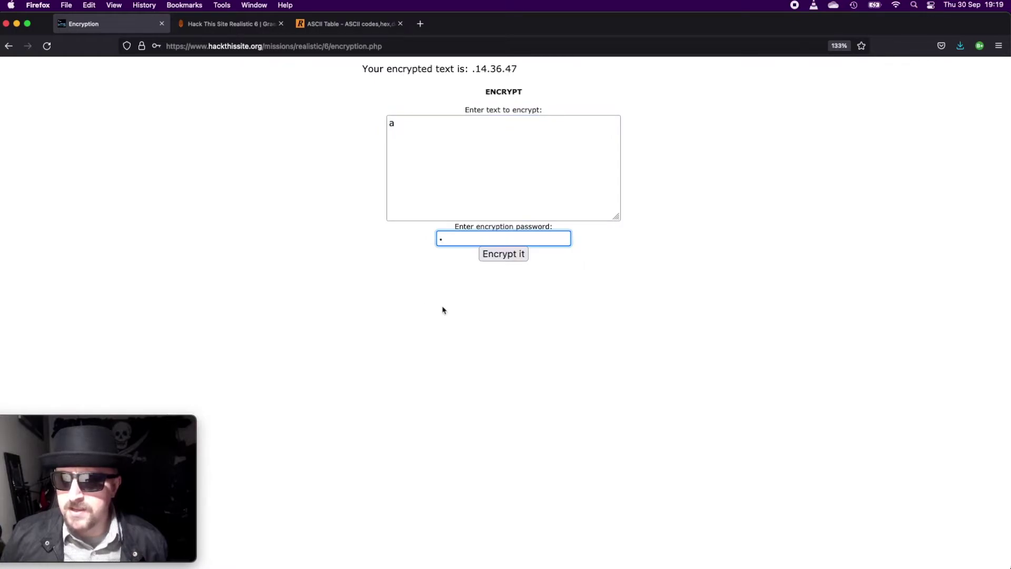
left_click(490, 260)
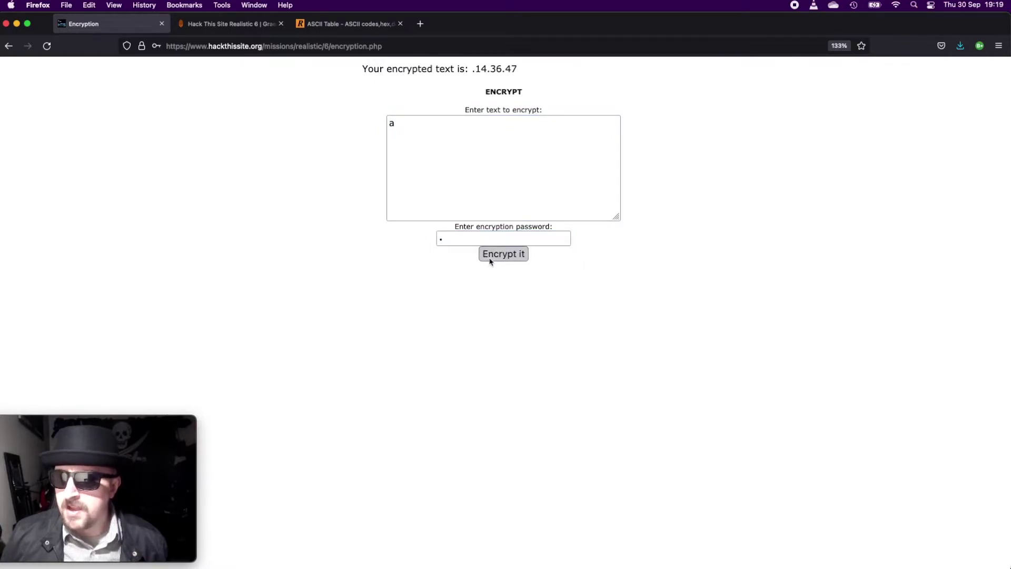
left_click(454, 237)
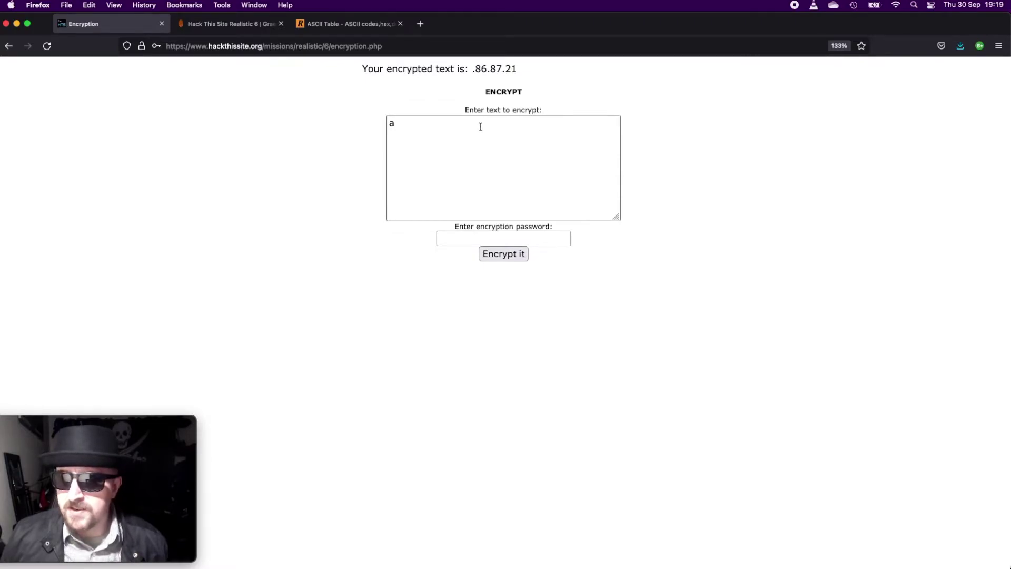
left_click(402, 127)
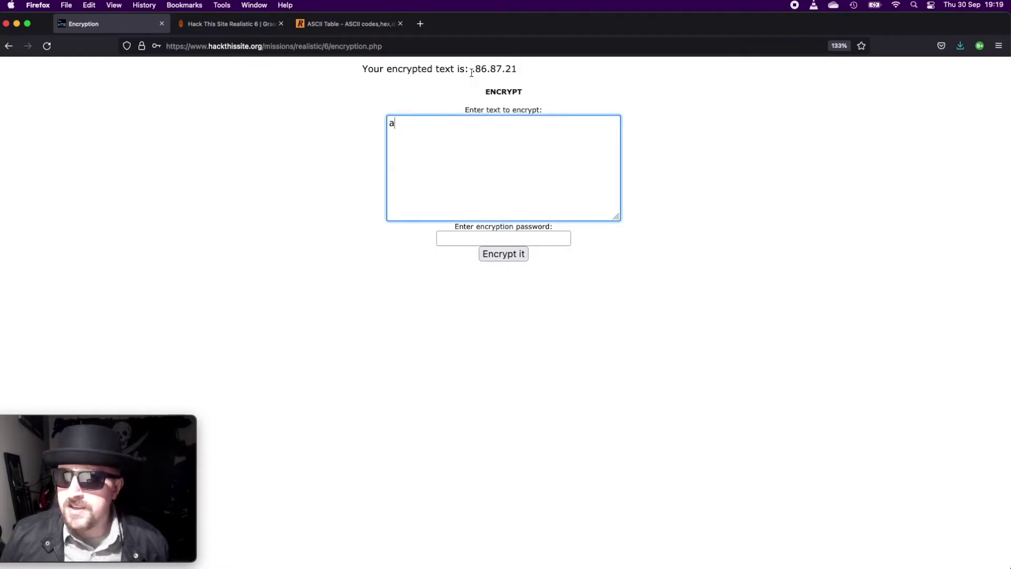
left_click_drag(472, 73, 523, 77)
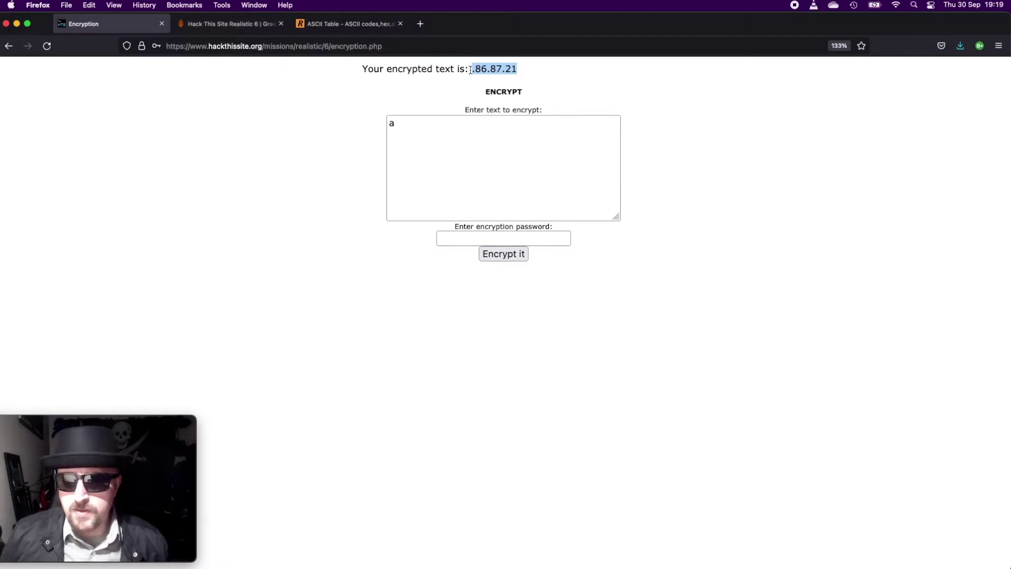
- Navigate back to the encrypted document page, getting past the expired-form prompt
left_click(12, 49)
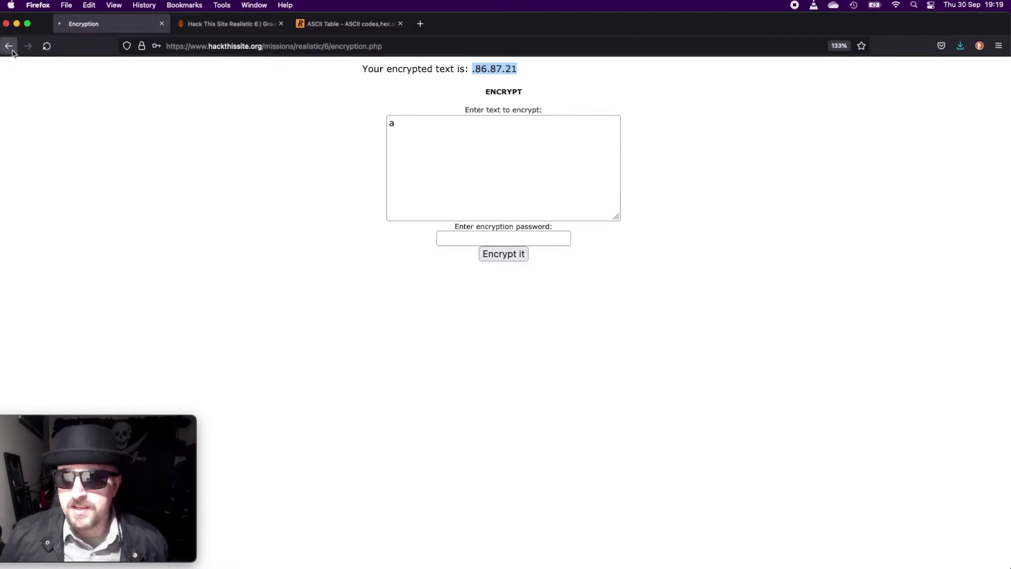
left_click(669, 399)
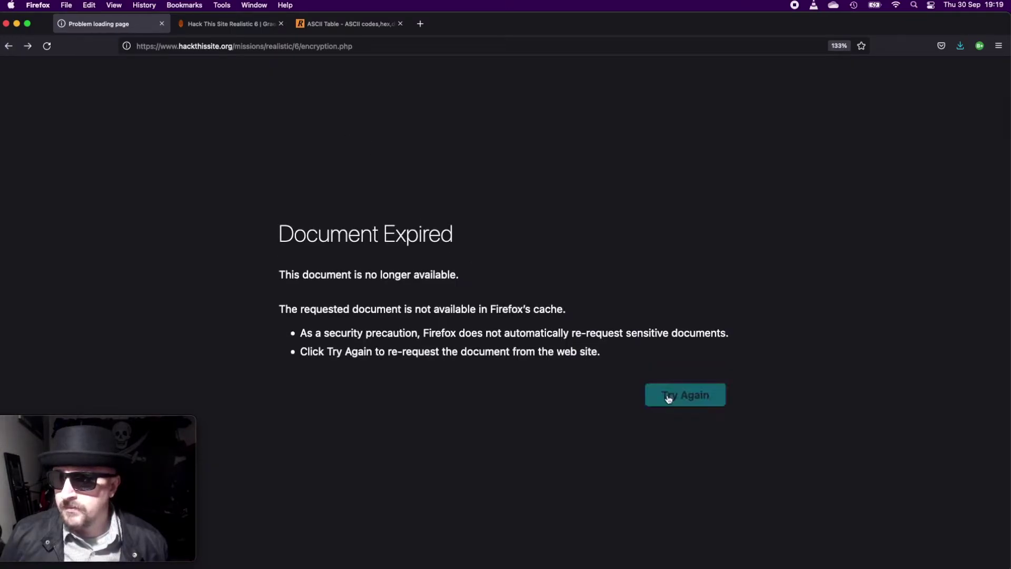
left_click(17, 50)
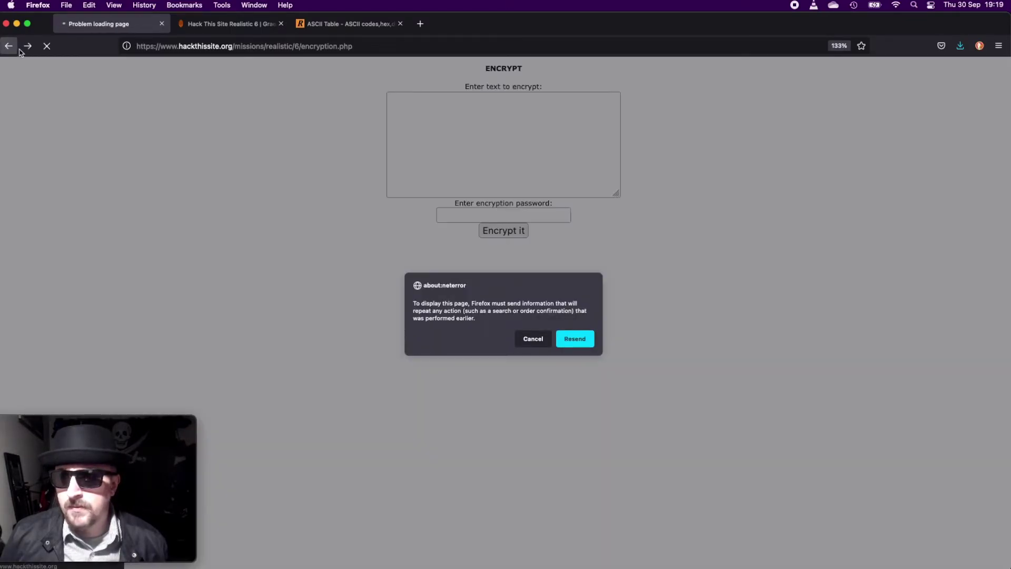
left_click(9, 46)
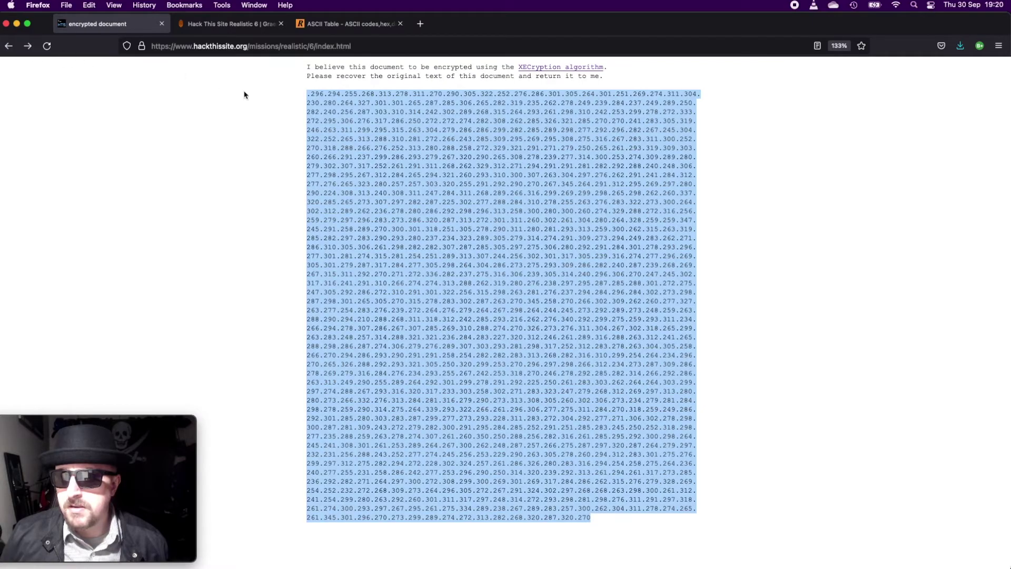
left_click(308, 94)
left_click_drag(307, 94, 325, 94)
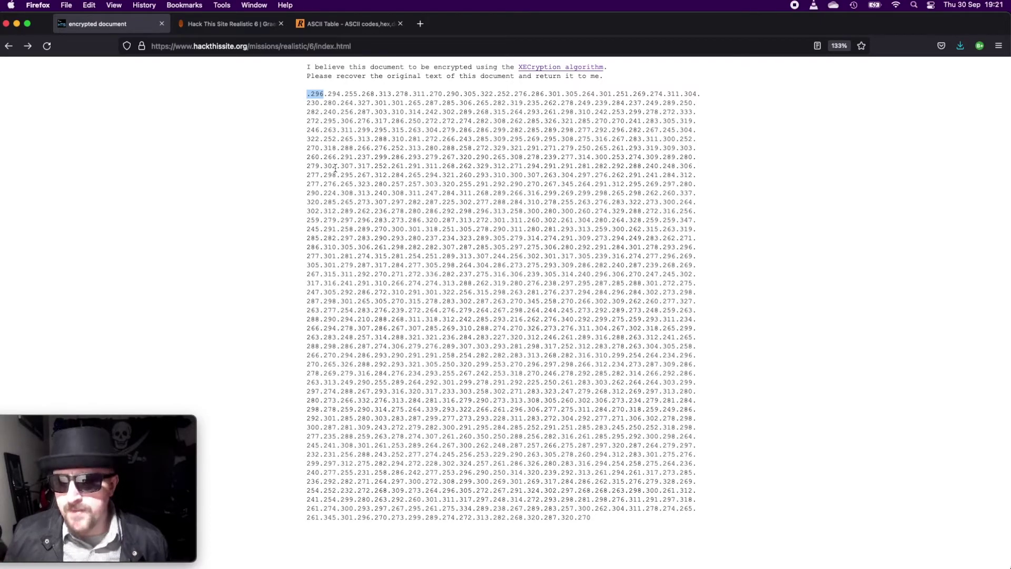
- Select and copy the entire block of encrypted numbers
left_click(380, 146)
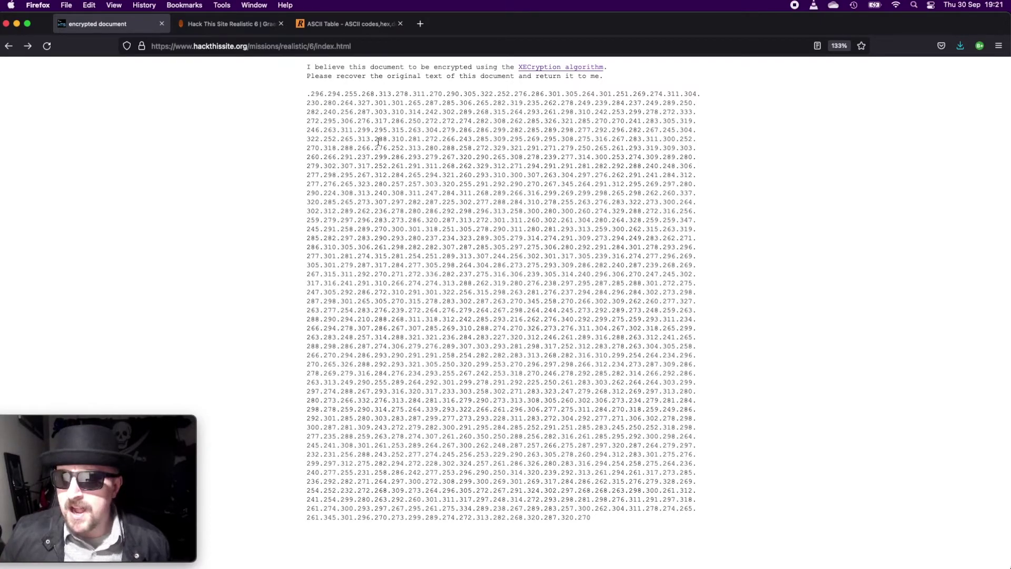
left_click_drag(308, 95, 623, 527)
right_click(548, 527)
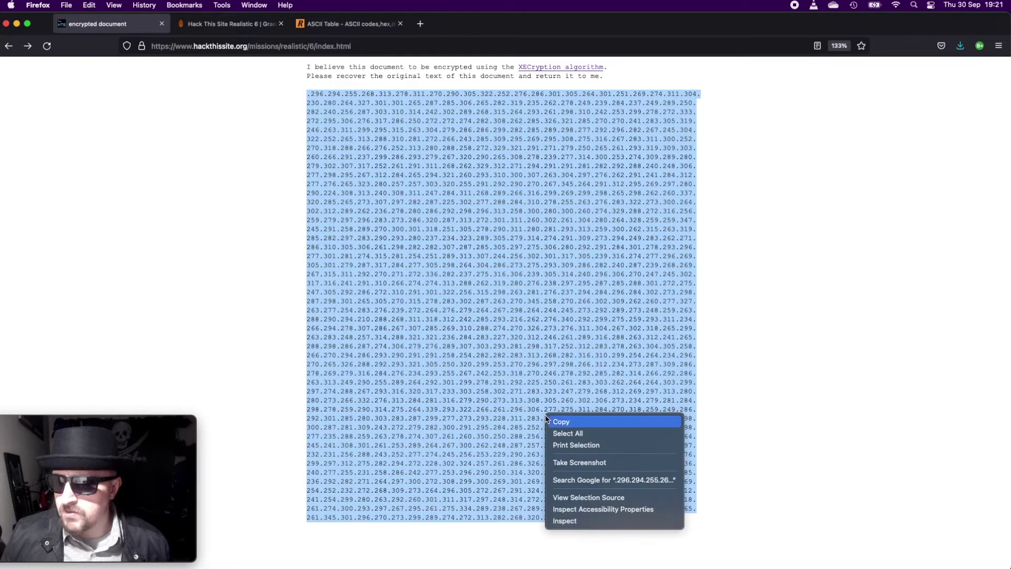
left_click(564, 427)
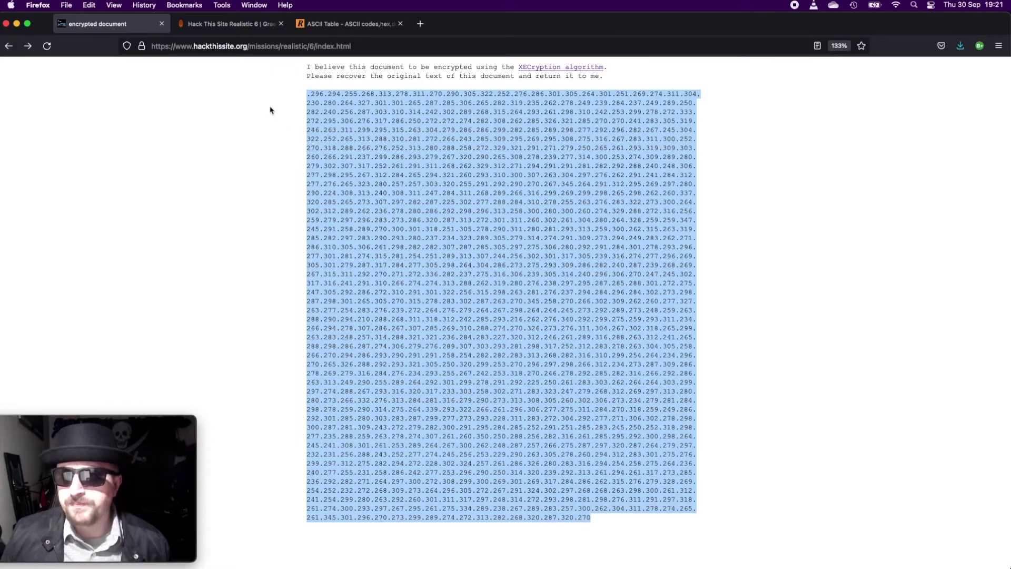
left_click(235, 27)
mouse_move(381, 201)
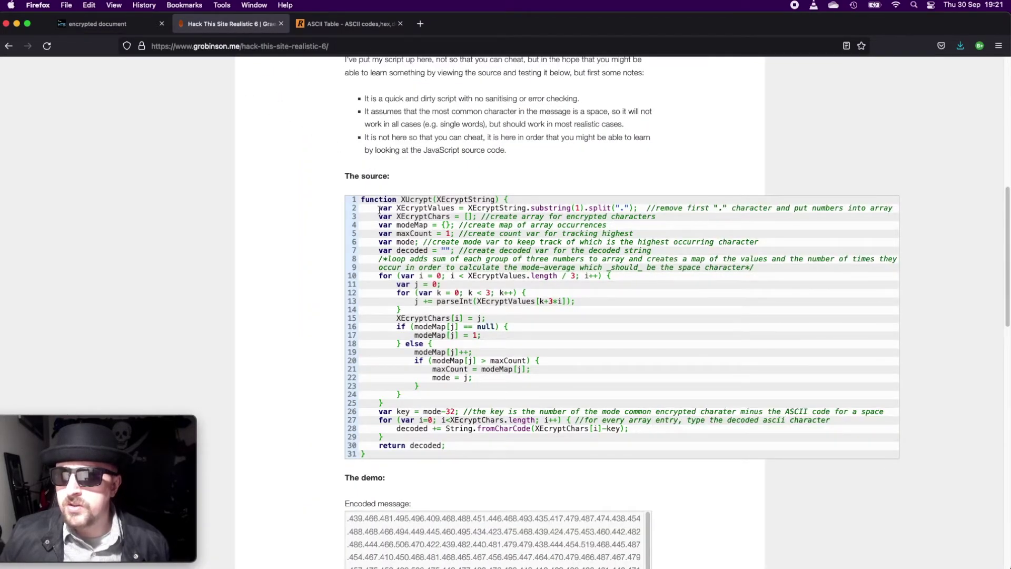
- Replace the sample in XUcrypt's Encoded message box with the copied ciphertext and decode it
scroll(396, 269, "down", 1)
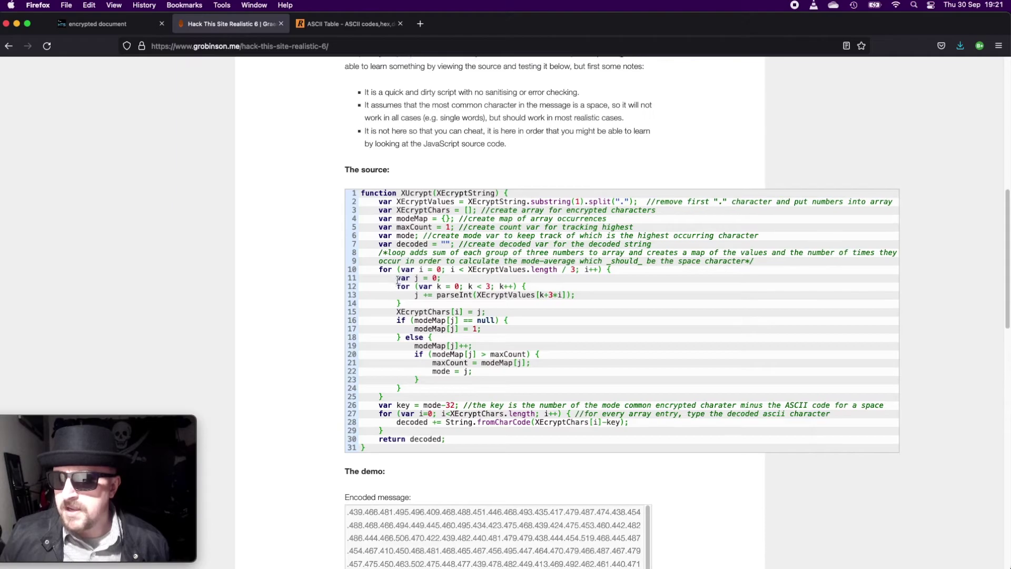
scroll(398, 280, "down", 5)
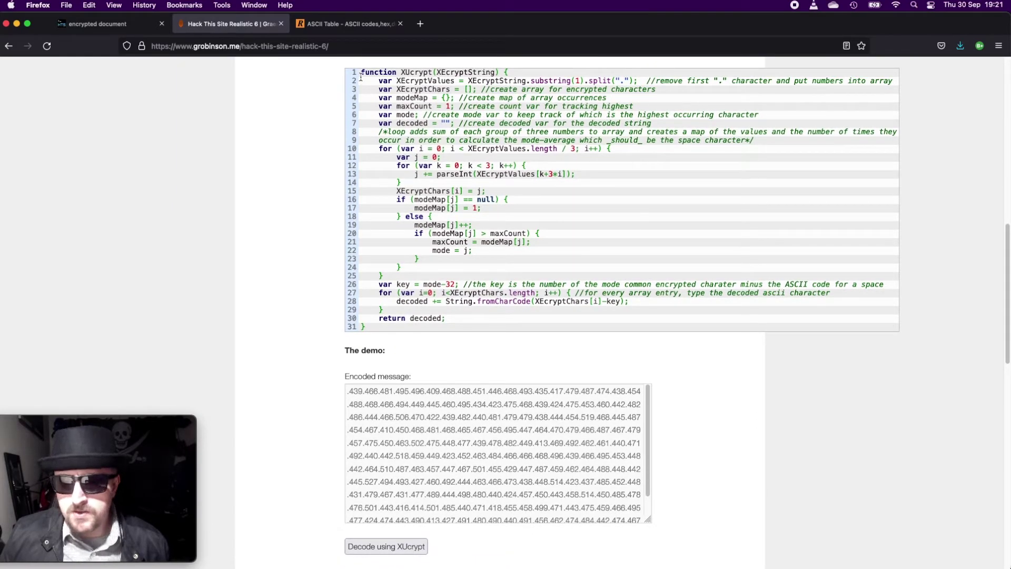
left_click(348, 402)
key("super+a")
key("super+v")
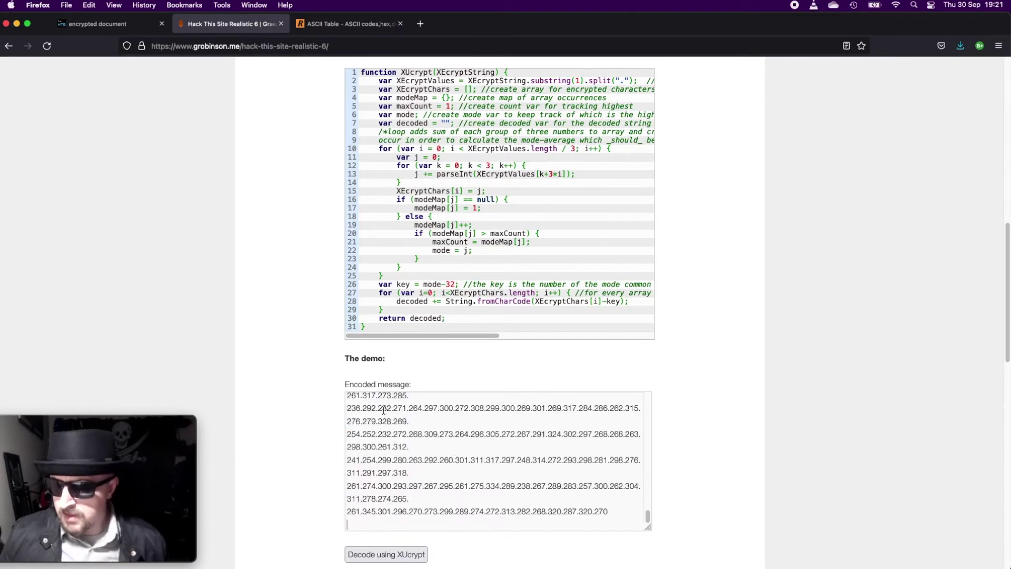
scroll(673, 442, "down", 4)
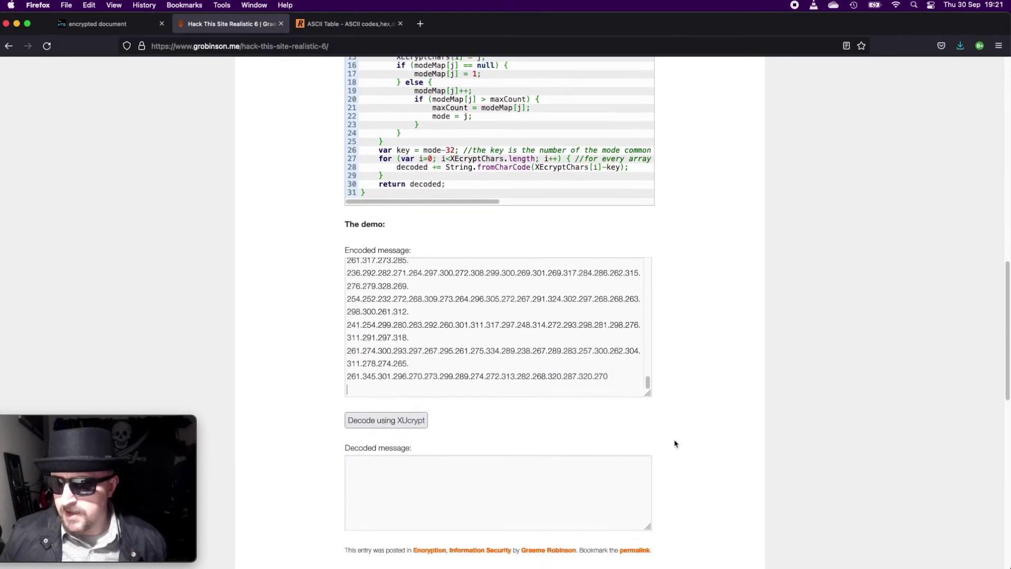
left_click(413, 396)
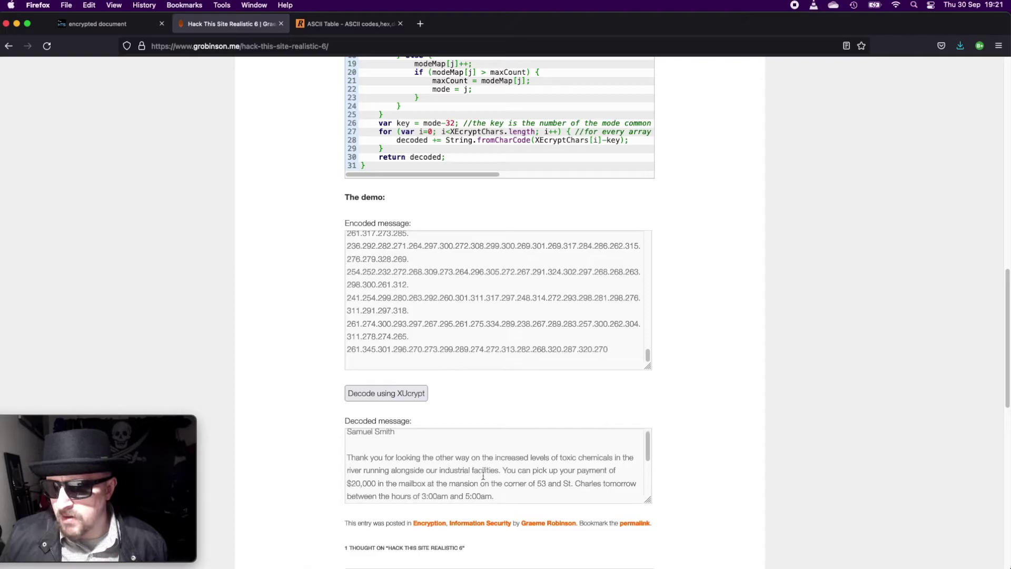
- Select and copy the decoded ToxiCo bribe letter
scroll(493, 474, "down", 3)
scroll(481, 476, "down", 1)
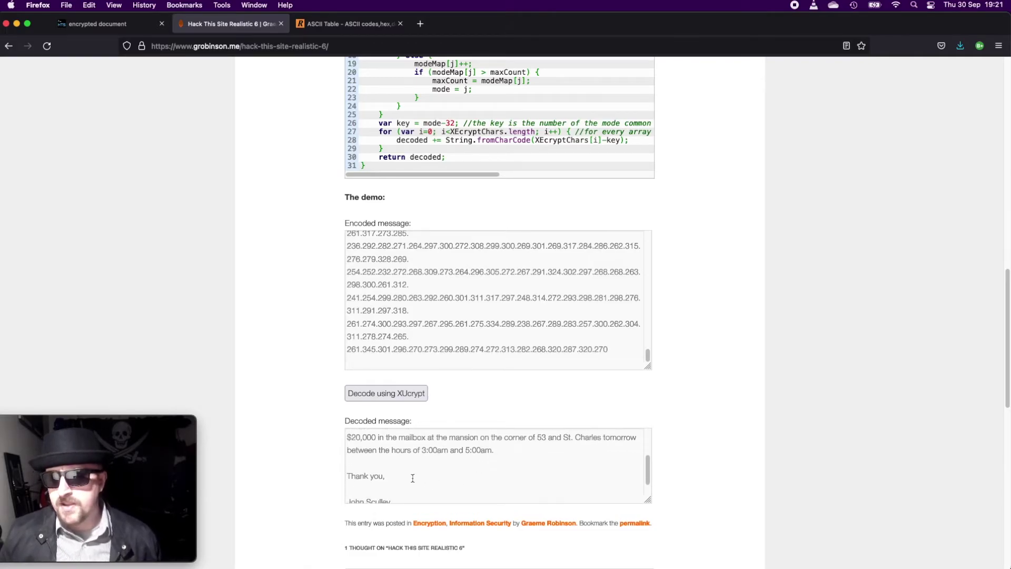
scroll(390, 484, "up", 2)
scroll(390, 485, "down", 2)
left_click_drag(452, 495, 356, 478)
scroll(357, 438, "down", 2)
left_click_drag(357, 436, 346, 389)
right_click(389, 424)
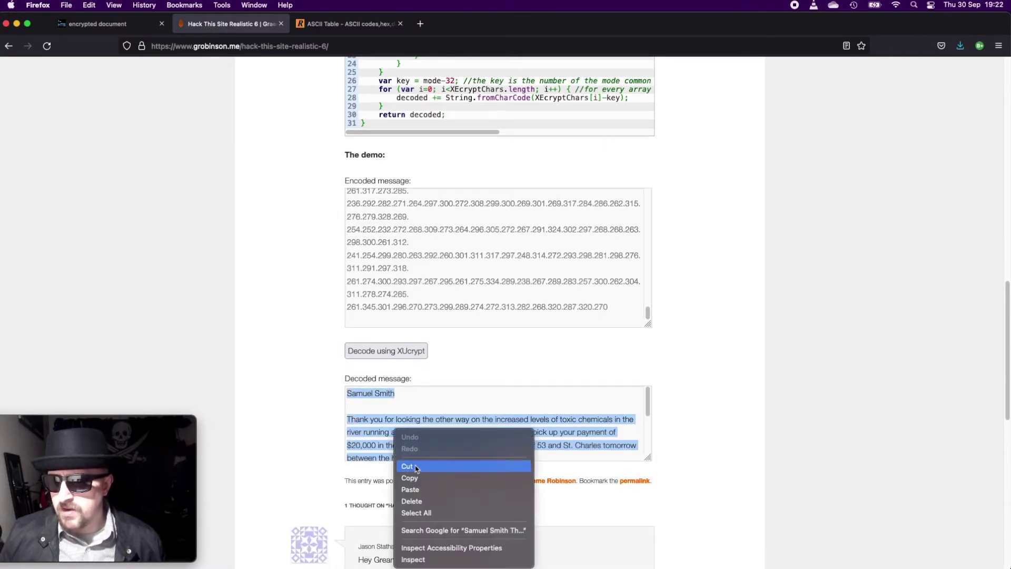
left_click(408, 476)
- Open a Send a Message form from your profile and paste the decoded letter into it
left_click(90, 24)
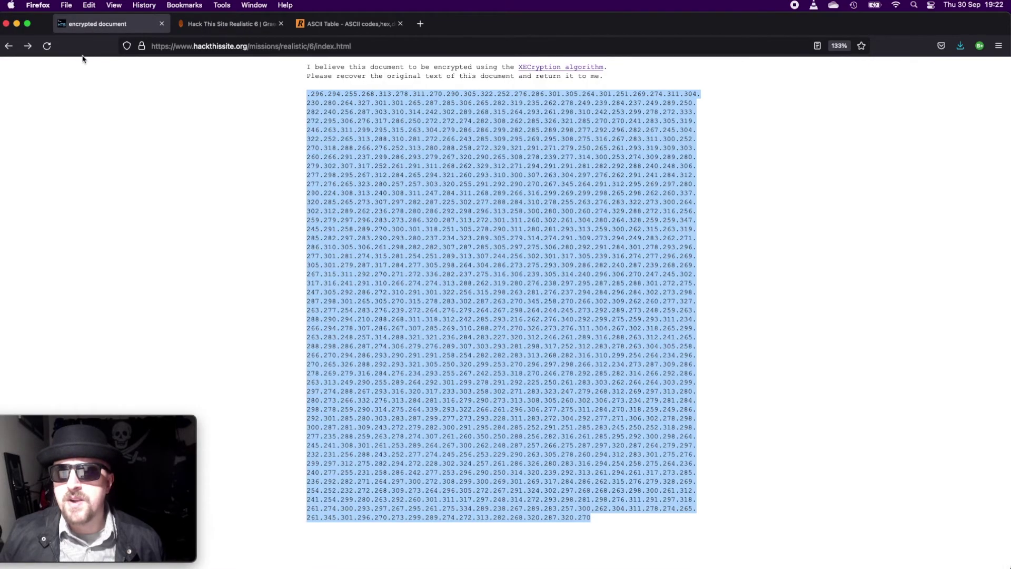
left_click(10, 45)
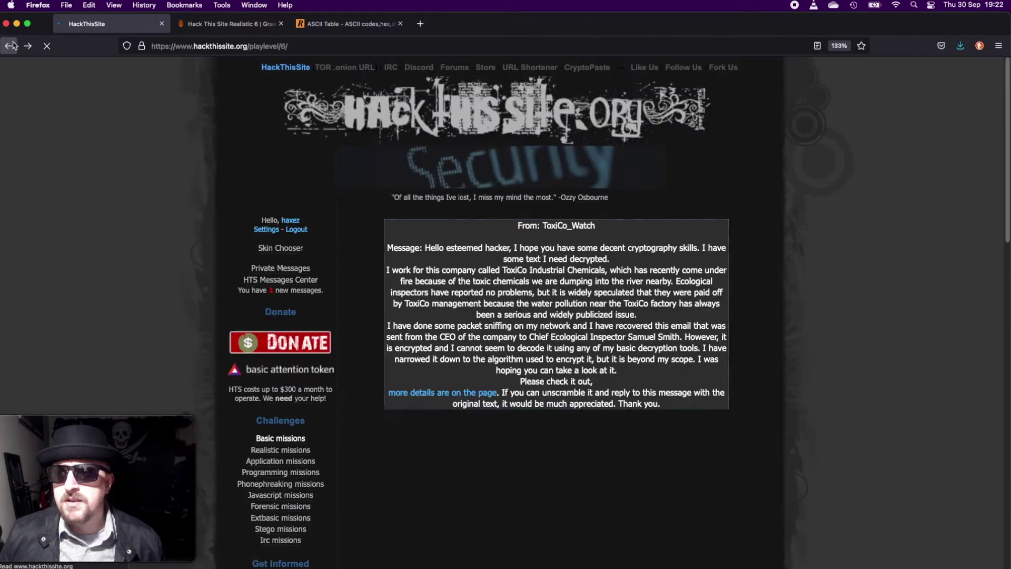
left_click(290, 221)
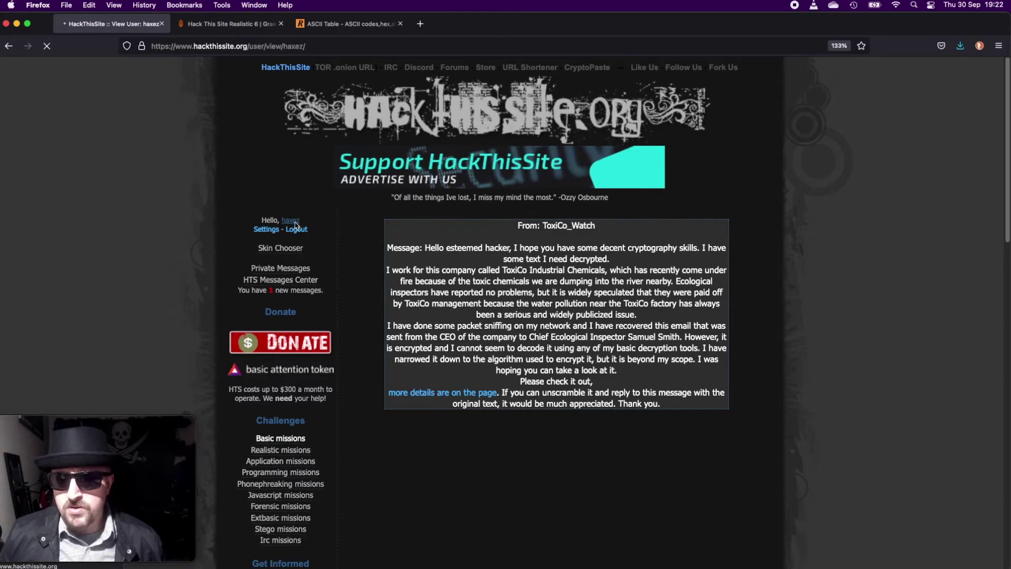
left_click(564, 247)
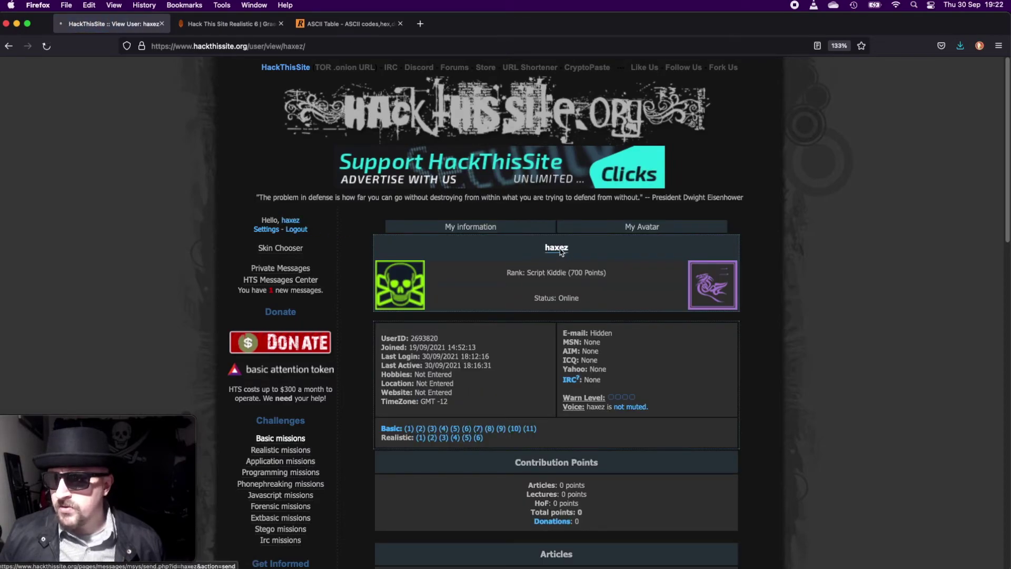
left_click(492, 365)
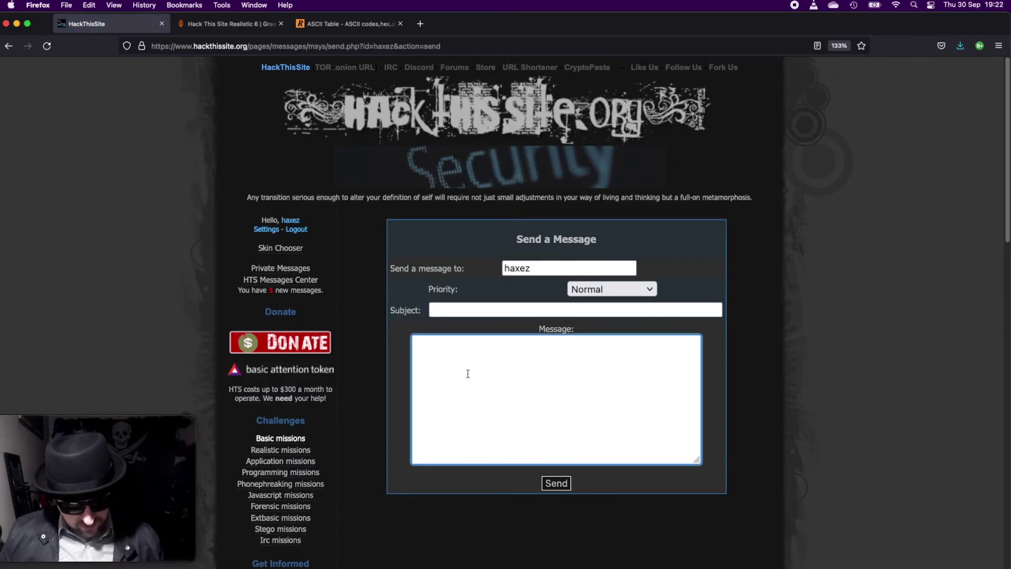
key("super+v")
left_click_drag(556, 268, 483, 275)
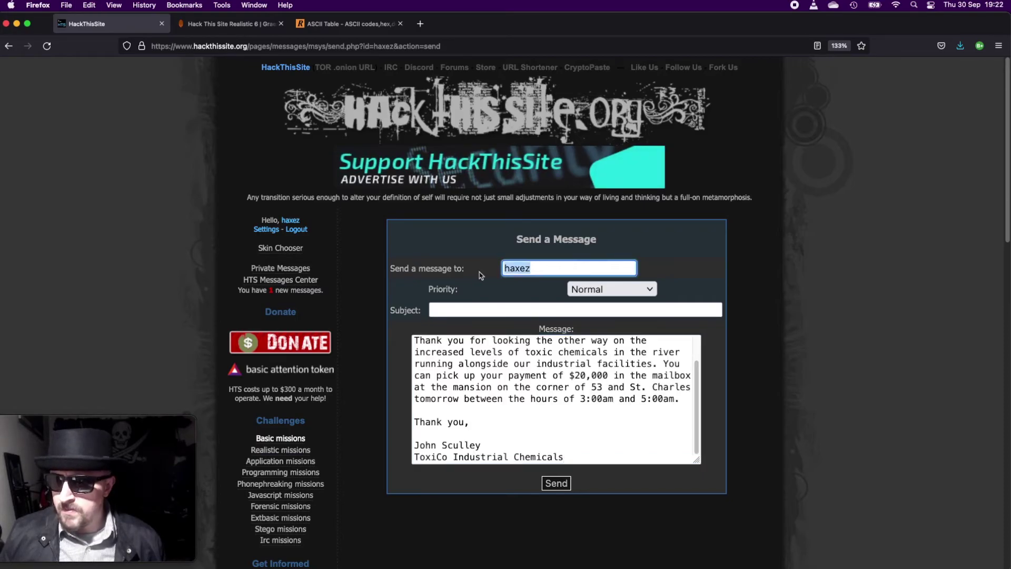